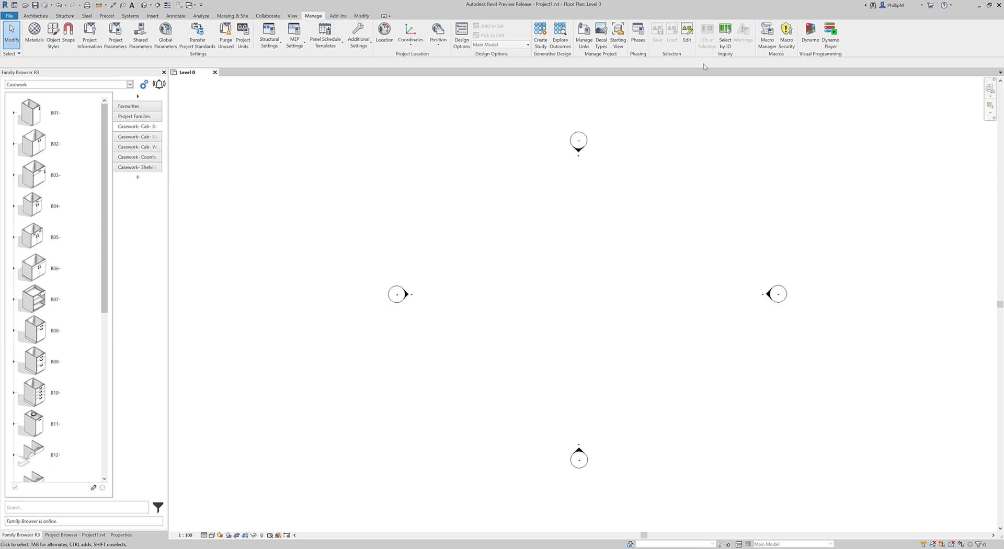
Launch Dynamo from Revit, start a new graph and place a Directory Path node left of centre
{"action": "left_click", "coordinate": [810, 35]}
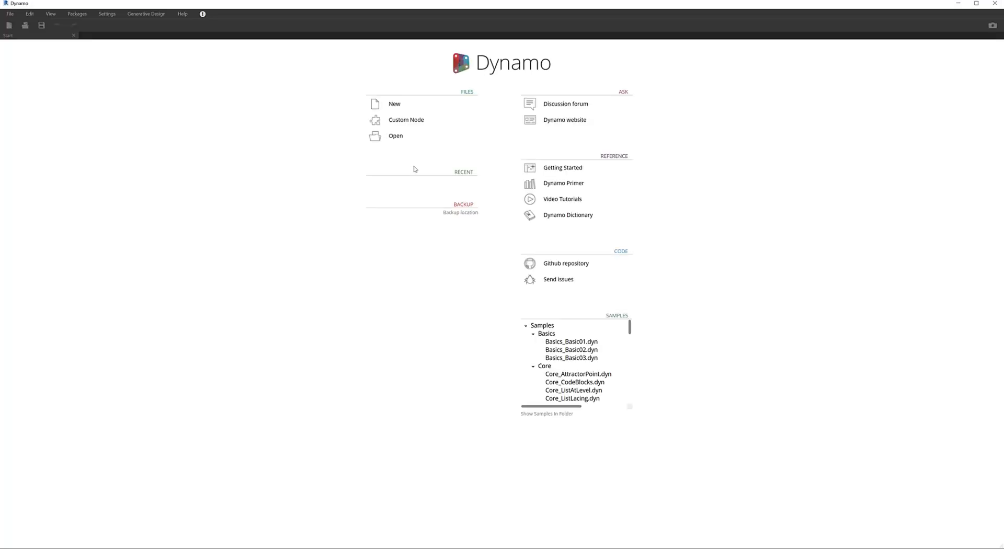
{"action": "left_click", "coordinate": [396, 106]}
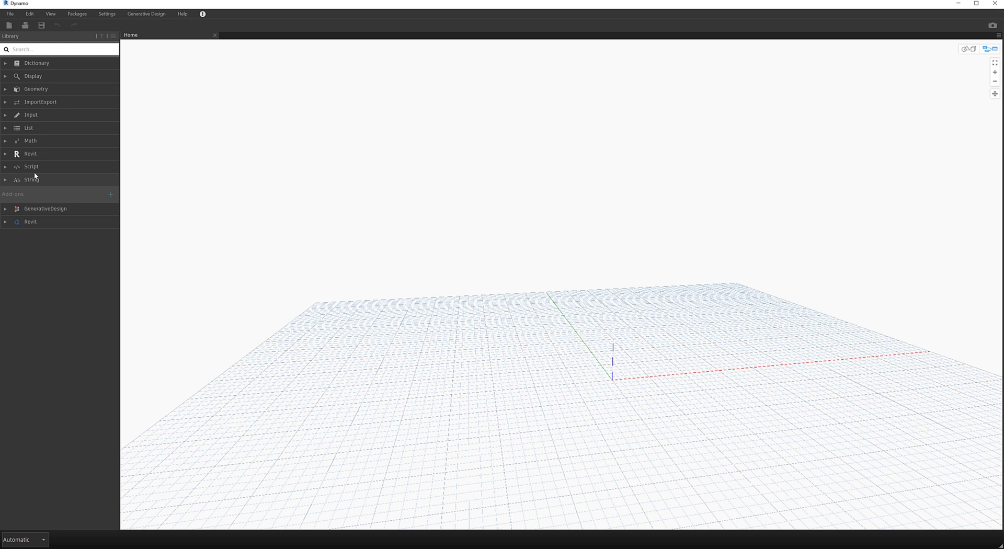
{"action": "left_click", "coordinate": [40, 48]}
{"action": "type", "text": "directory"}
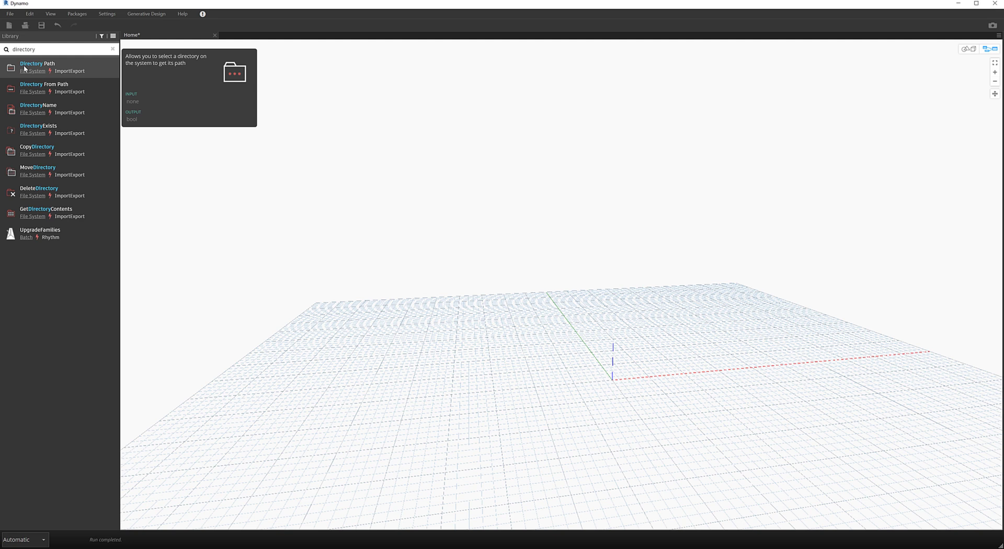
{"action": "left_click", "coordinate": [24, 68]}
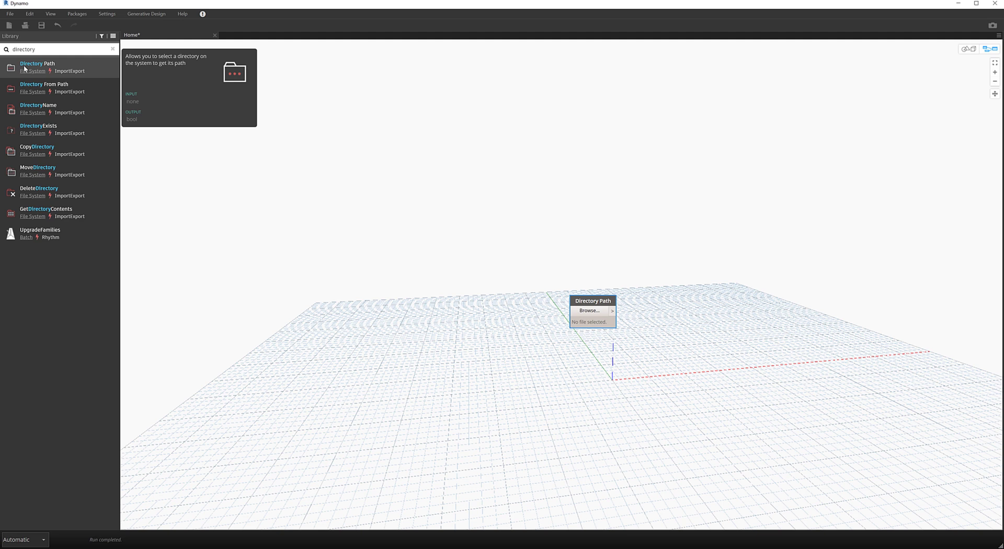
{"action": "left_click_drag", "start_coordinate": [587, 302], "coordinate": [426, 289]}
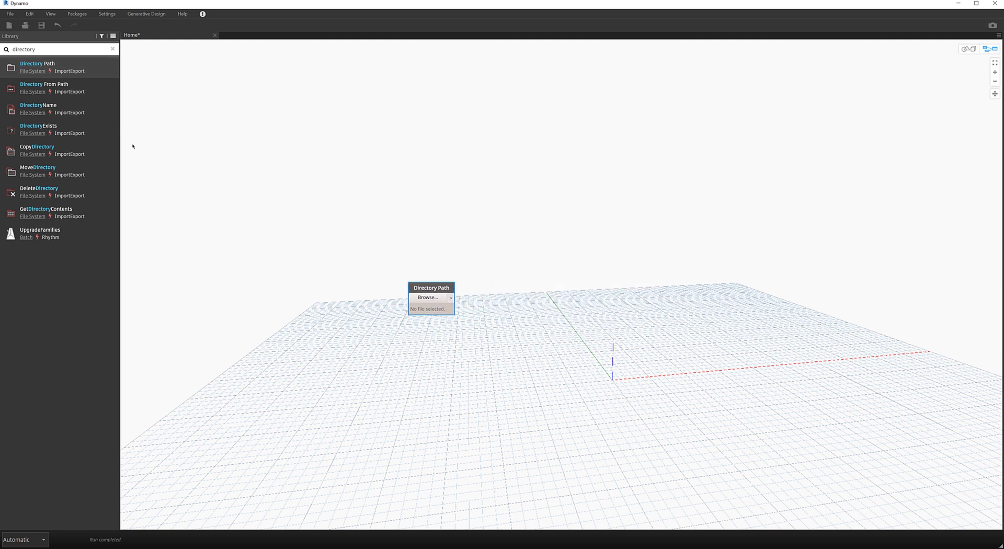
Clear the library search, then search online packages for 'rhy' and decline reinstalling Rhythm
{"action": "left_click", "coordinate": [113, 49]}
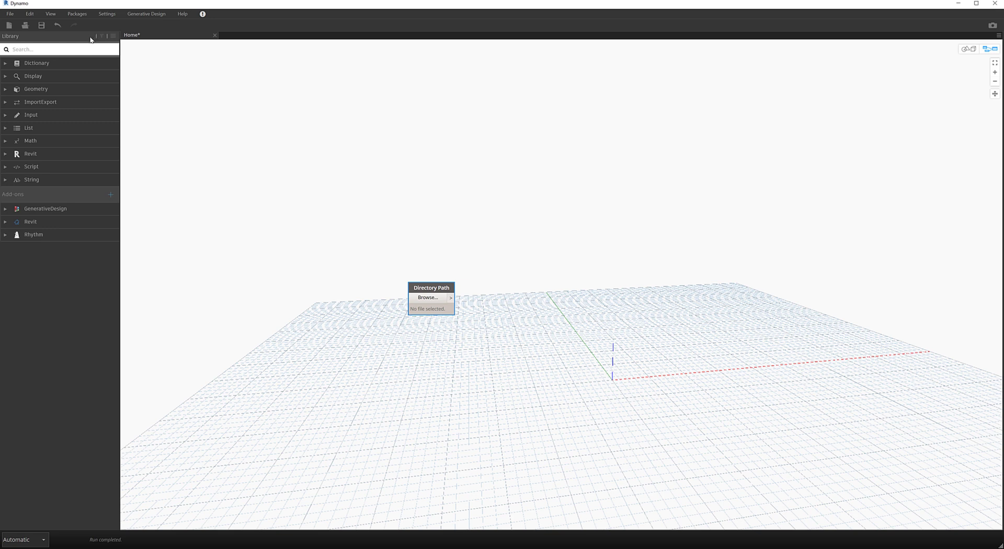
{"action": "left_click", "coordinate": [83, 16]}
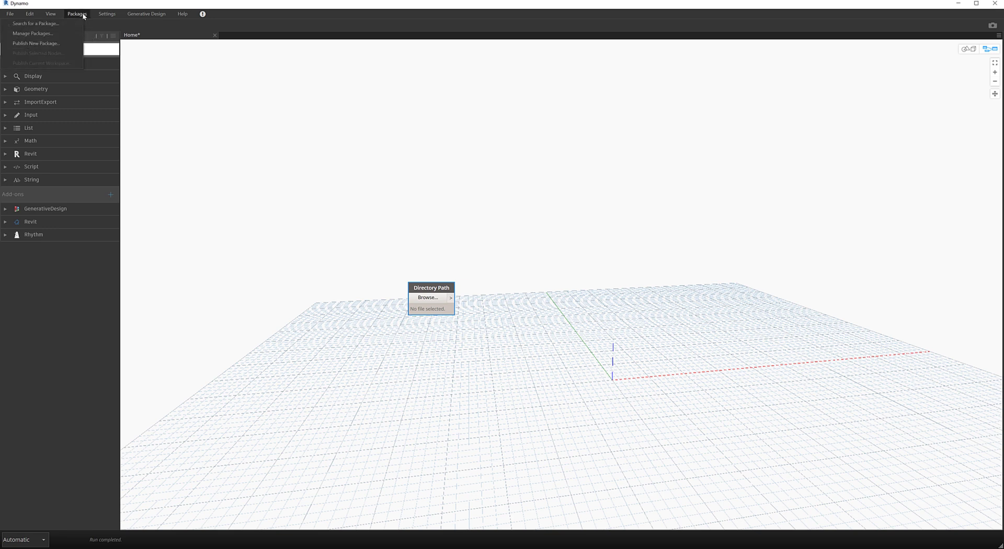
{"action": "left_click", "coordinate": [56, 23]}
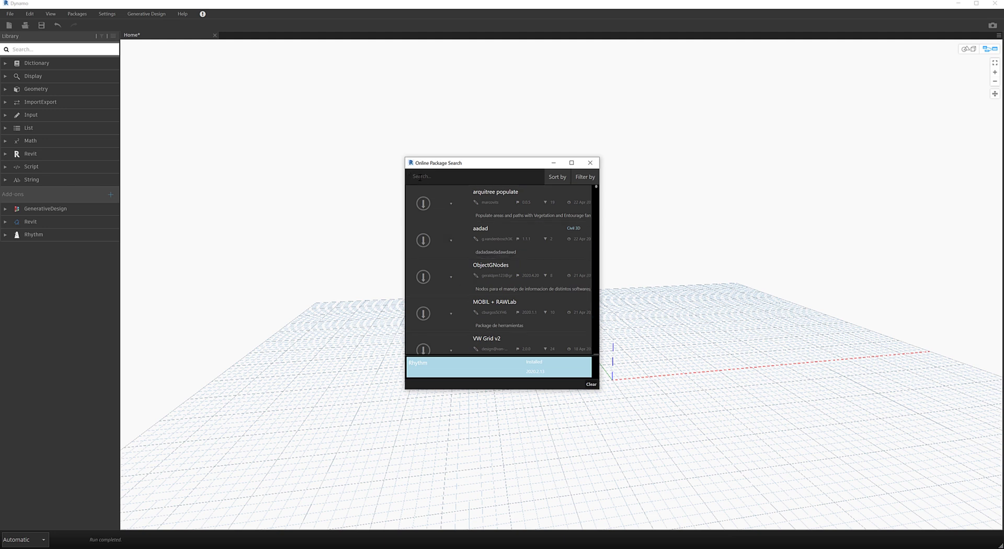
{"action": "type", "text": "ry"}
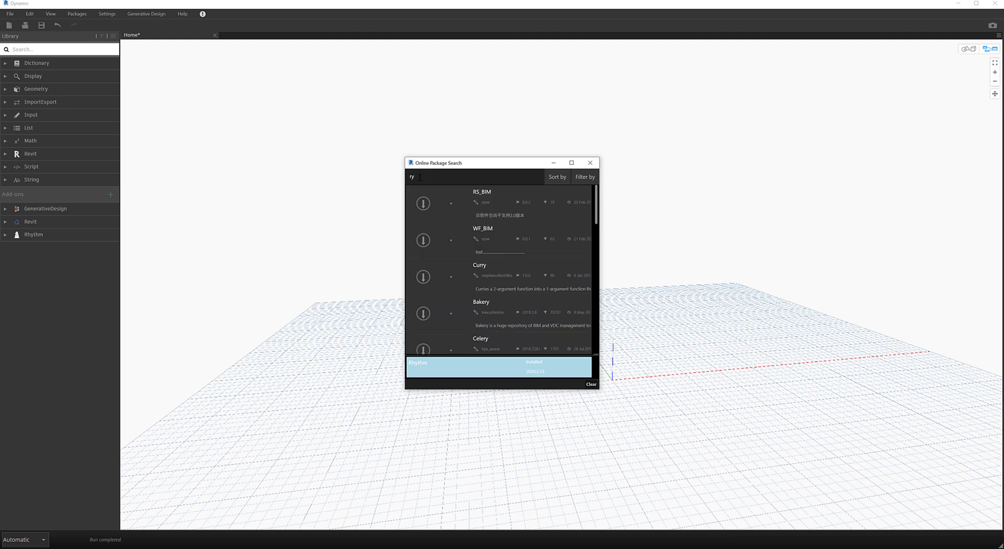
{"action": "key", "text": "BackSpace"}
{"action": "type", "text": "hy"}
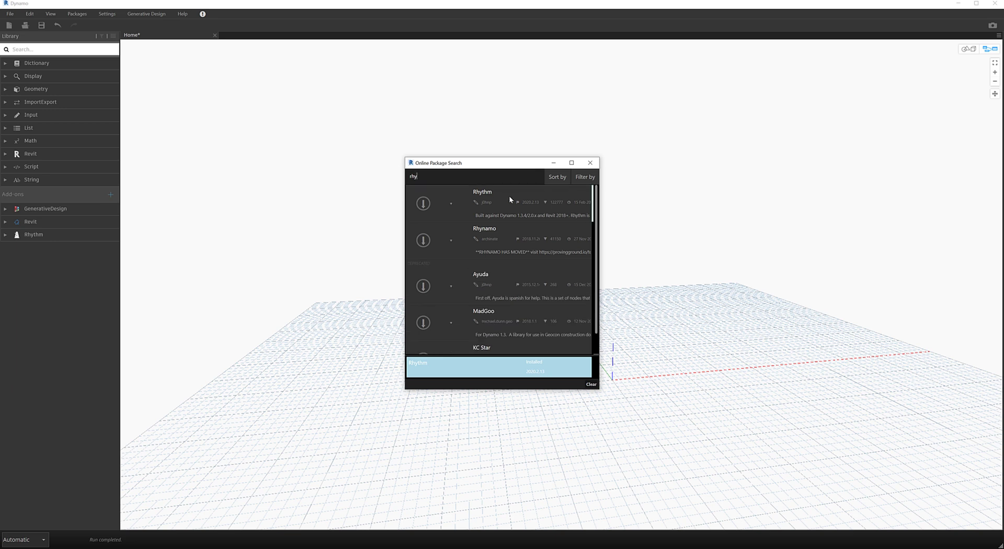
{"action": "left_click", "coordinate": [424, 204]}
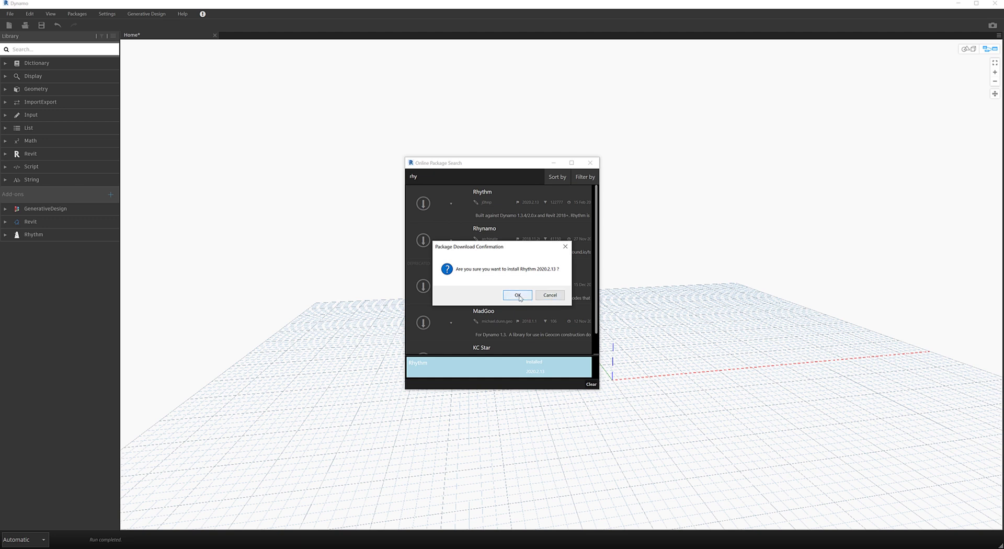
{"action": "left_click", "coordinate": [550, 295]}
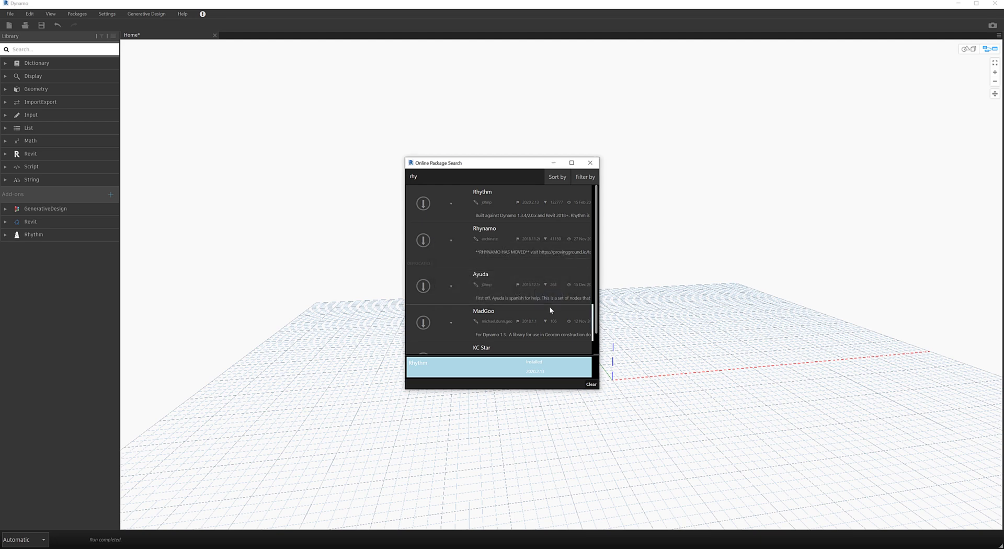
Close the package search and switch the graph to Manual run mode
{"action": "left_click", "coordinate": [590, 163]}
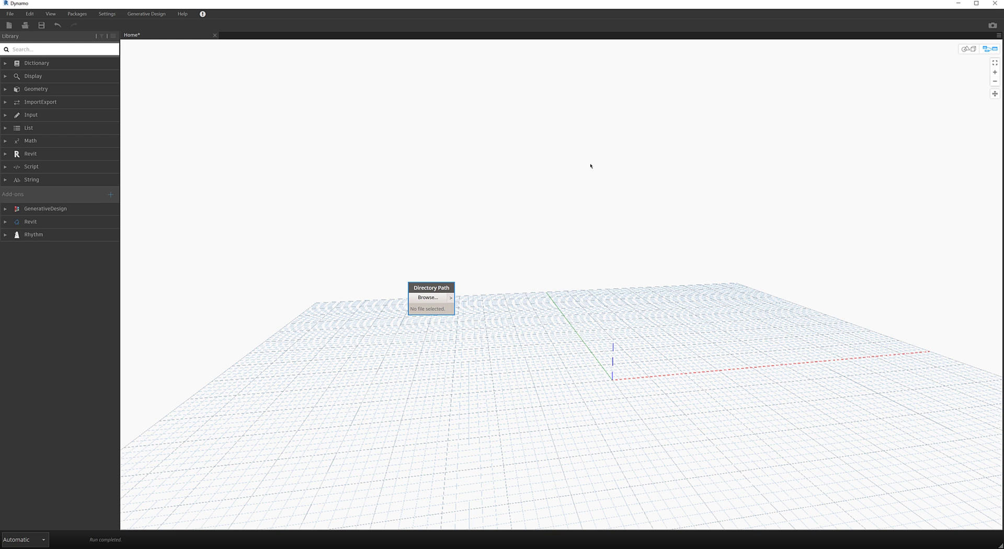
{"action": "left_click", "coordinate": [41, 539]}
{"action": "left_click", "coordinate": [28, 502]}
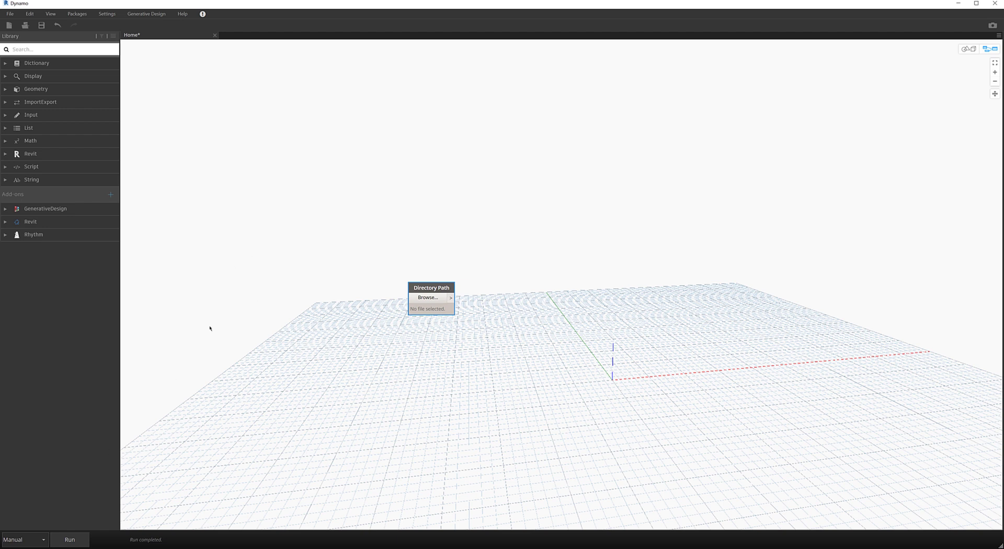
Expand the Rhythm library through Revit > Tools > Batch to reveal UpgradeFamilies
{"action": "left_click", "coordinate": [6, 238]}
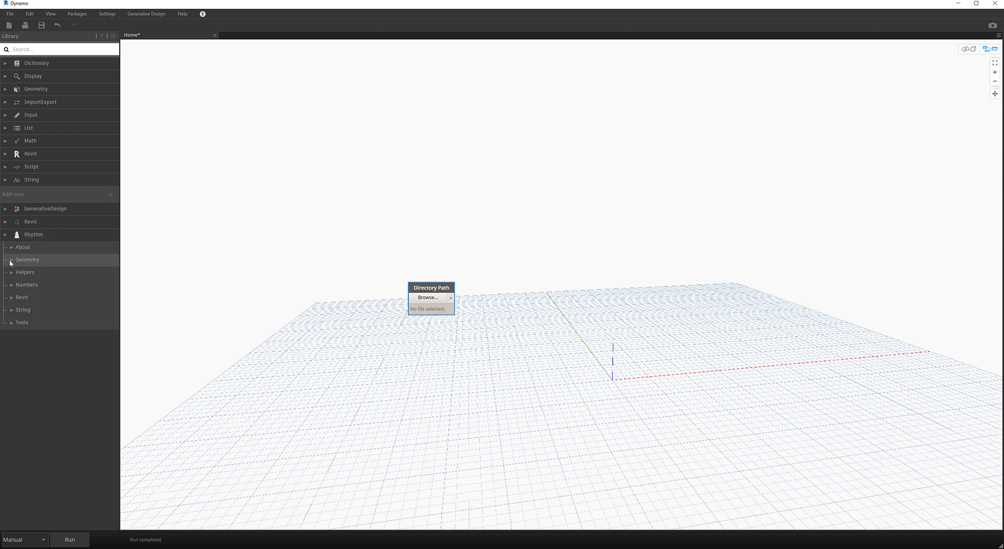
{"action": "left_click", "coordinate": [9, 259]}
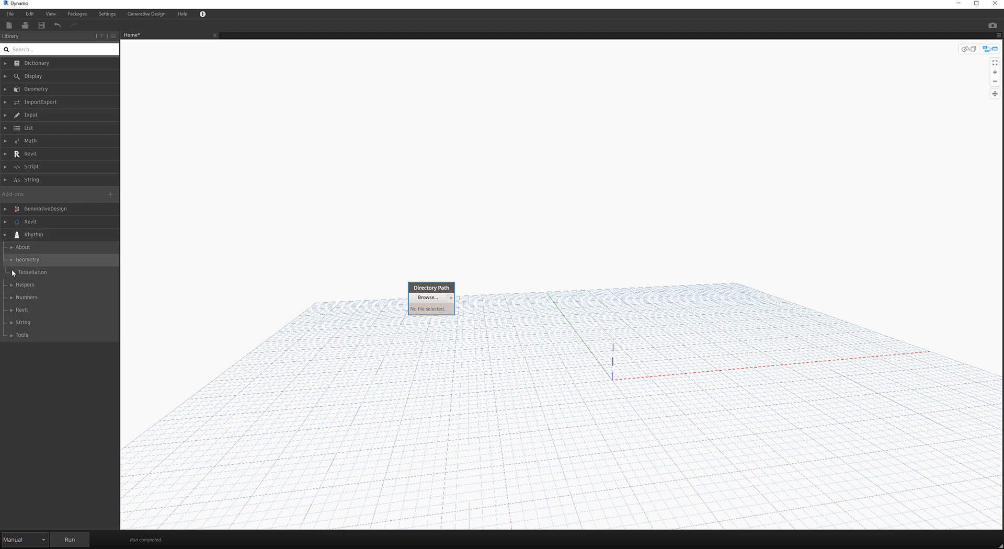
{"action": "left_click", "coordinate": [11, 311]}
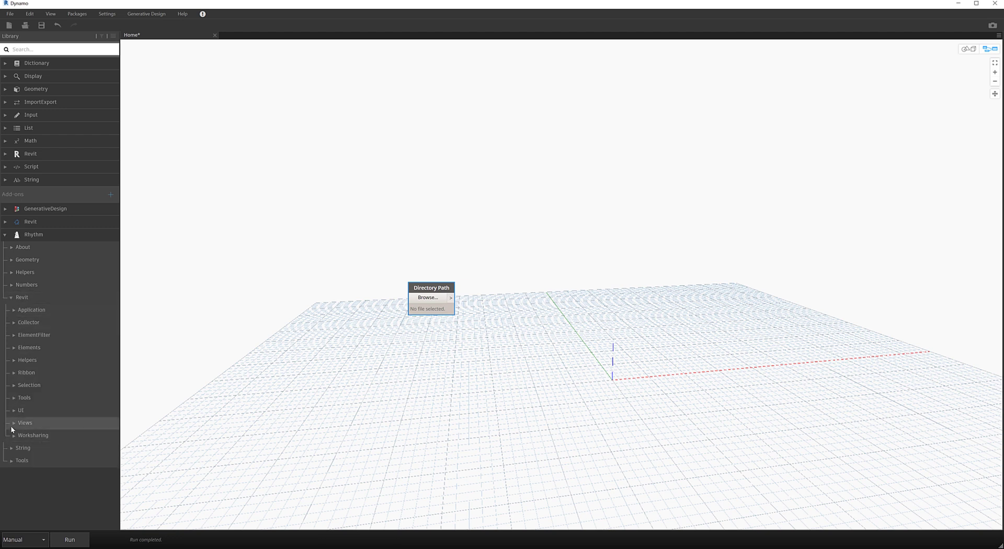
{"action": "left_click", "coordinate": [13, 399]}
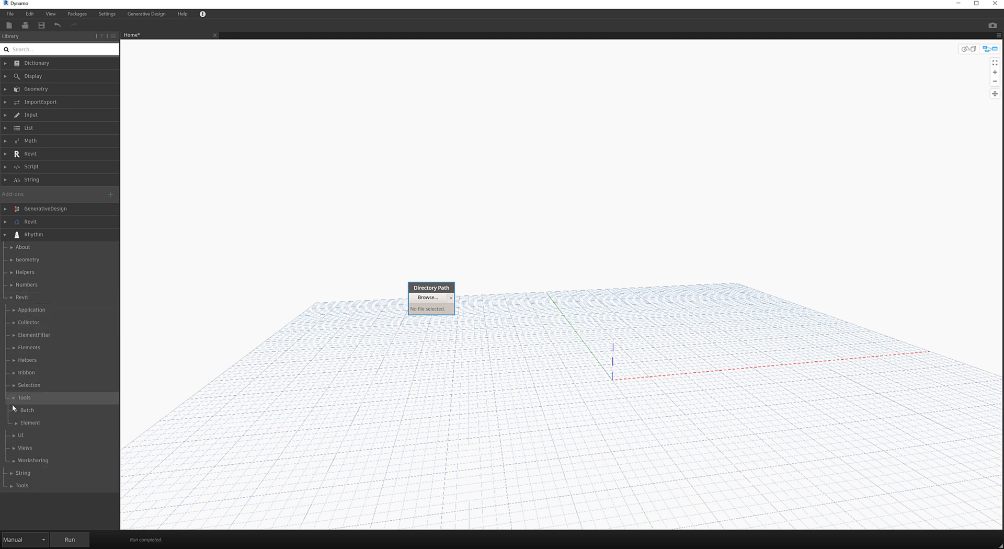
{"action": "left_click", "coordinate": [14, 409]}
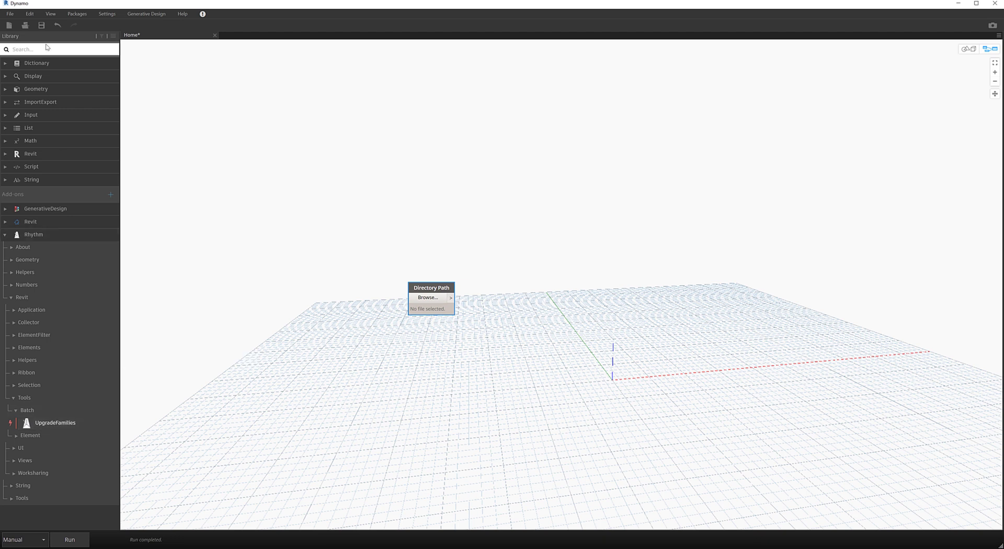
Place a Batch.UpgradeFamilies node and wire Directory Path into its directoryPath input
{"action": "left_click", "coordinate": [53, 425]}
{"action": "left_click_drag", "start_coordinate": [645, 309], "coordinate": [587, 287]}
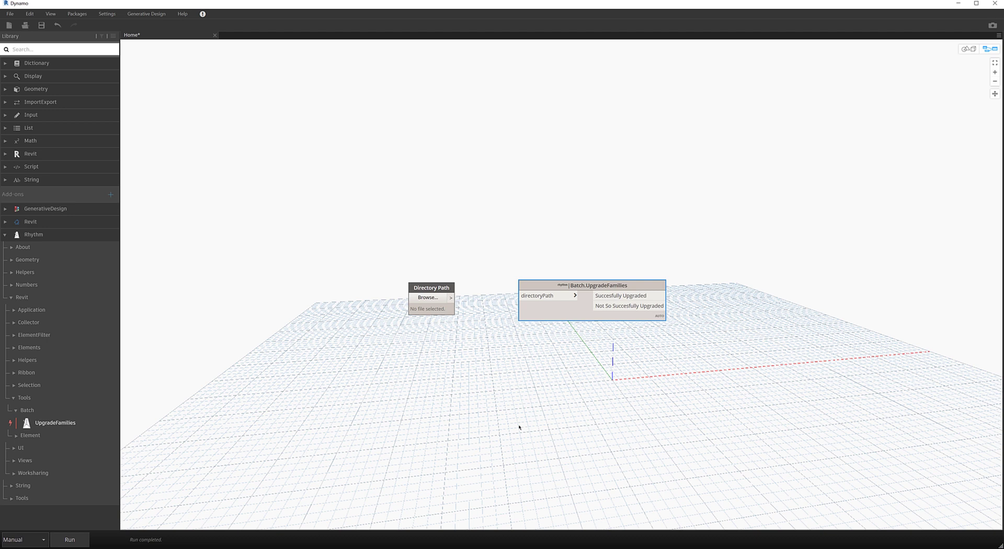
{"action": "left_click", "coordinate": [451, 297]}
{"action": "left_click", "coordinate": [526, 295]}
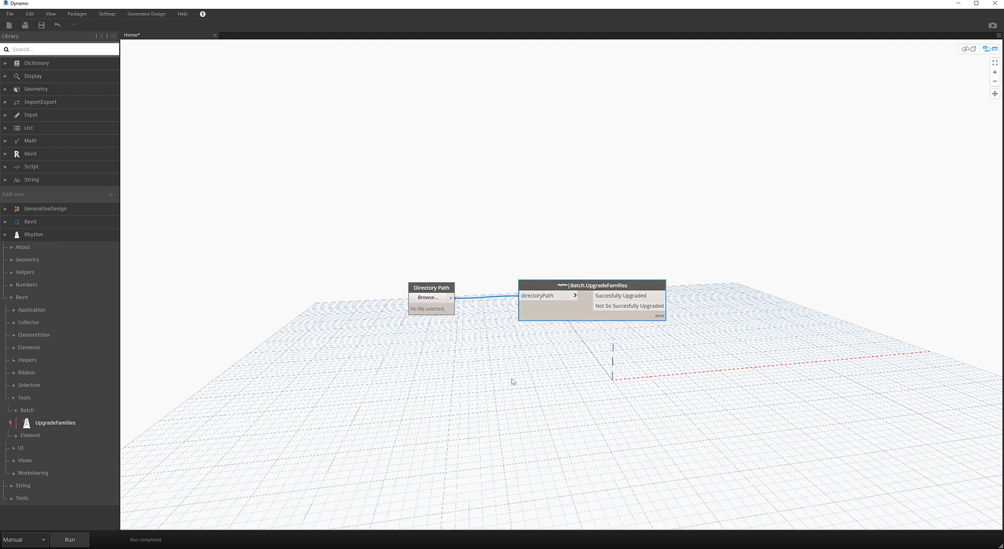
Set the Directory Path to C:\test\Casework - 2019
{"action": "left_click", "coordinate": [428, 298]}
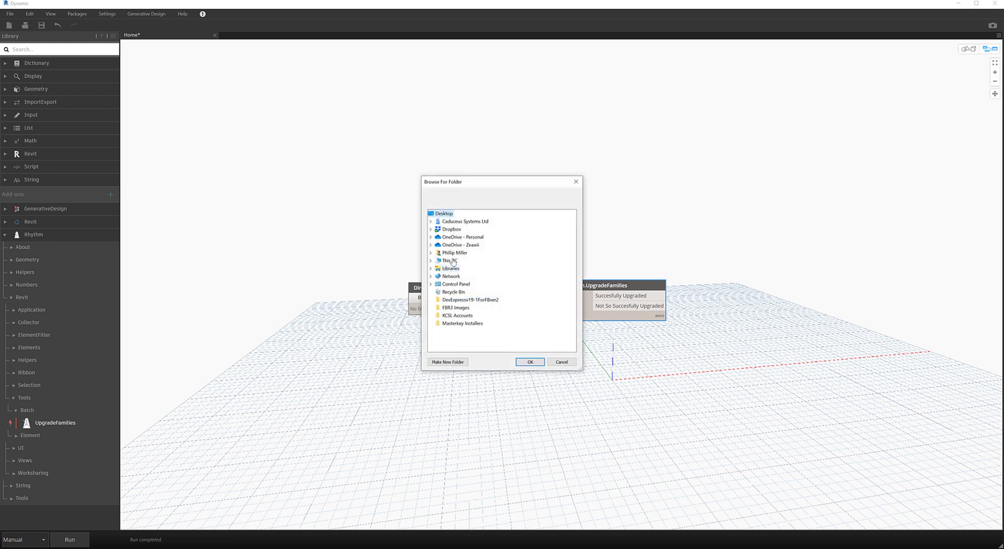
{"action": "left_click", "coordinate": [431, 260]}
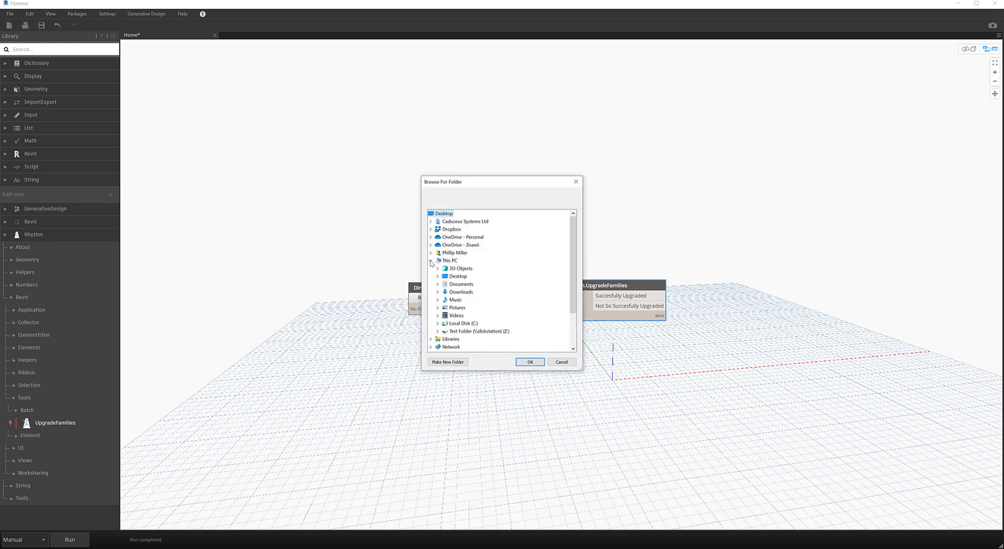
{"action": "scroll", "coordinate": [574, 243], "scroll_direction": "down", "scroll_amount": 1}
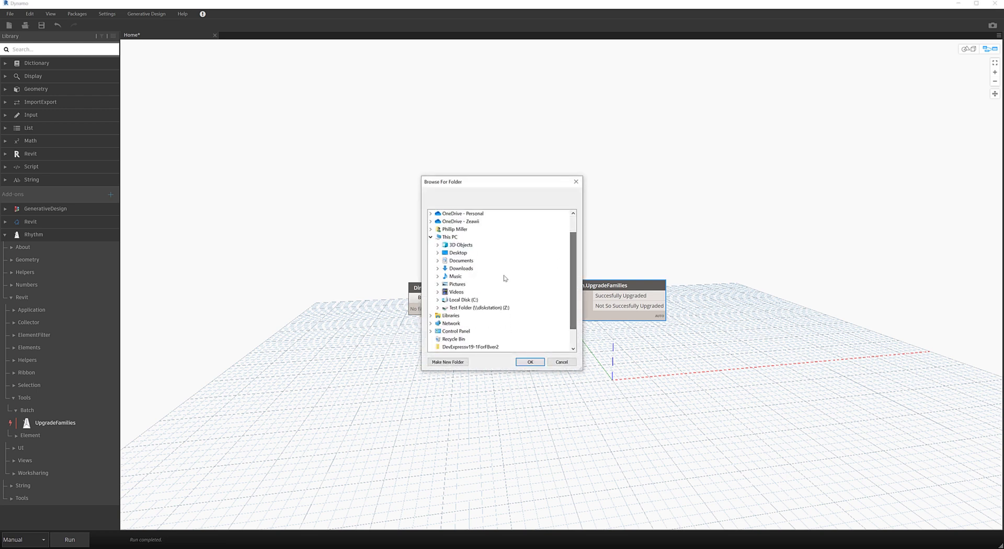
{"action": "left_click", "coordinate": [438, 300]}
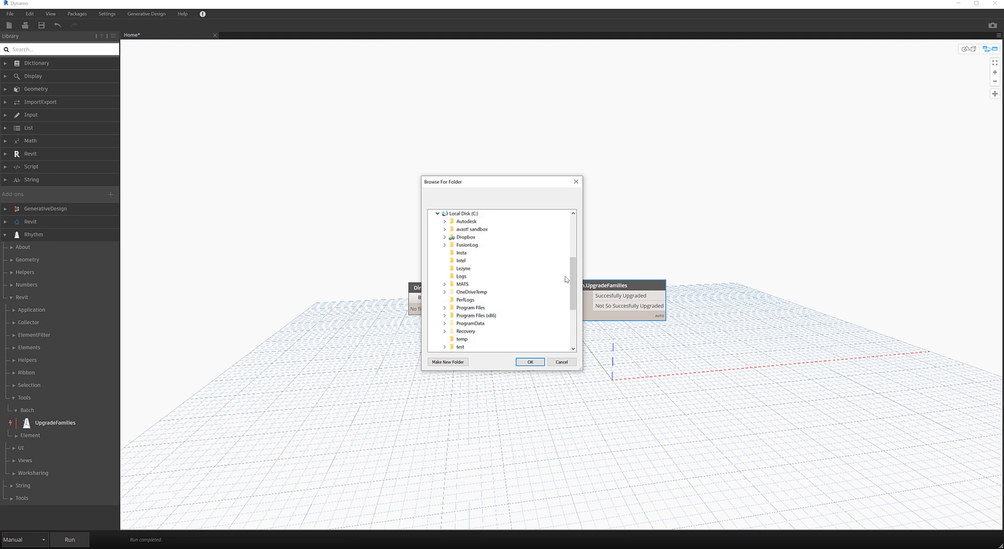
{"action": "left_click", "coordinate": [458, 348]}
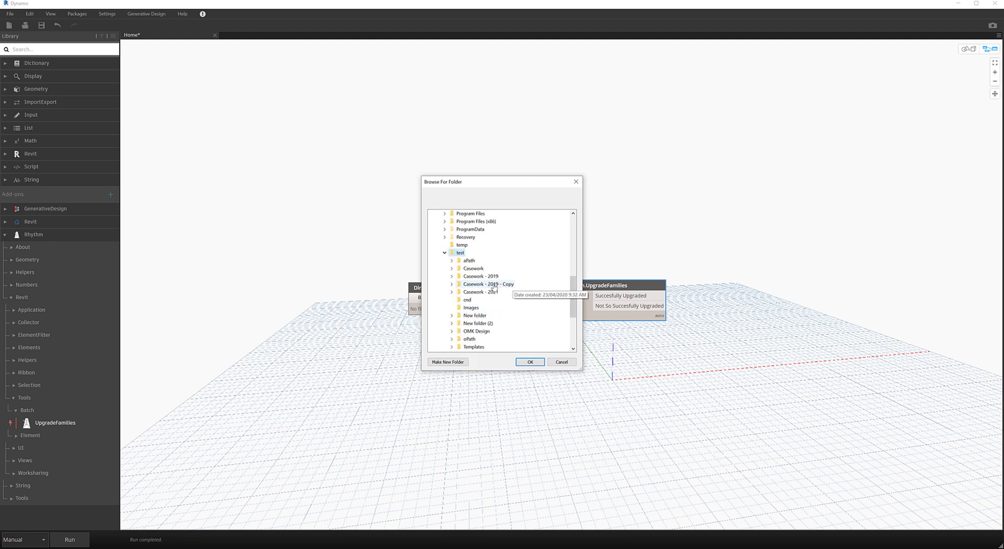
{"action": "double_click", "coordinate": [477, 277]}
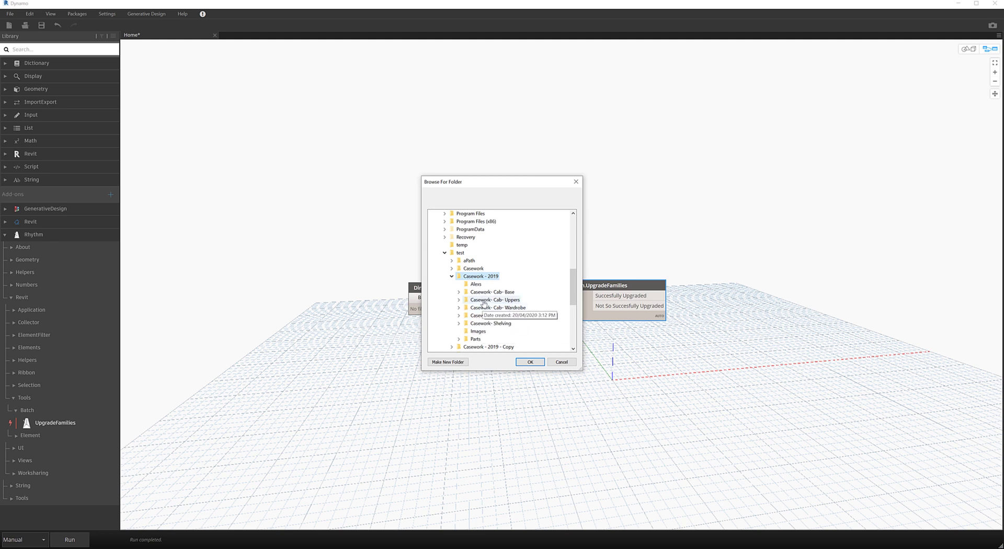
{"action": "left_click", "coordinate": [530, 362]}
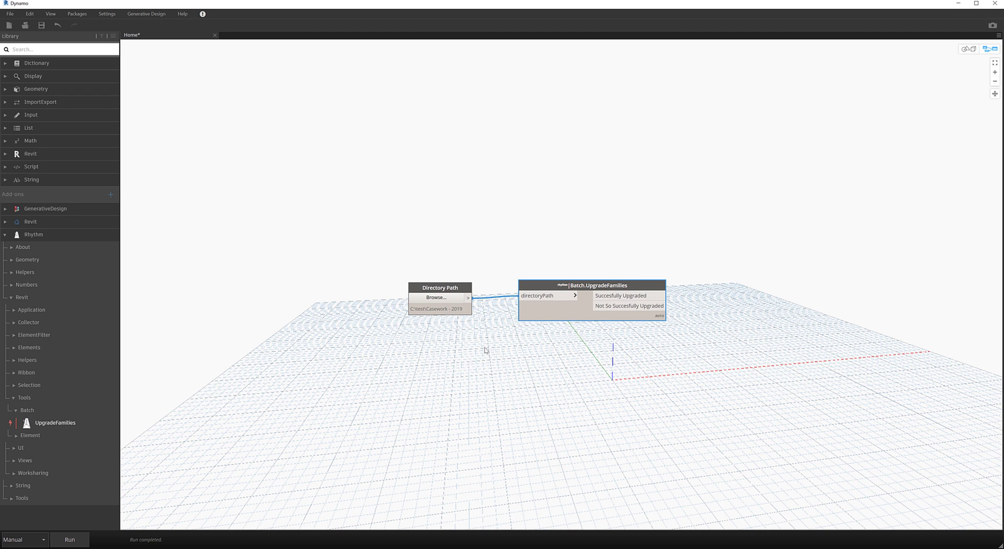
Run the graph to start upgrading the 107 families in the folder
{"action": "left_click", "coordinate": [73, 539]}
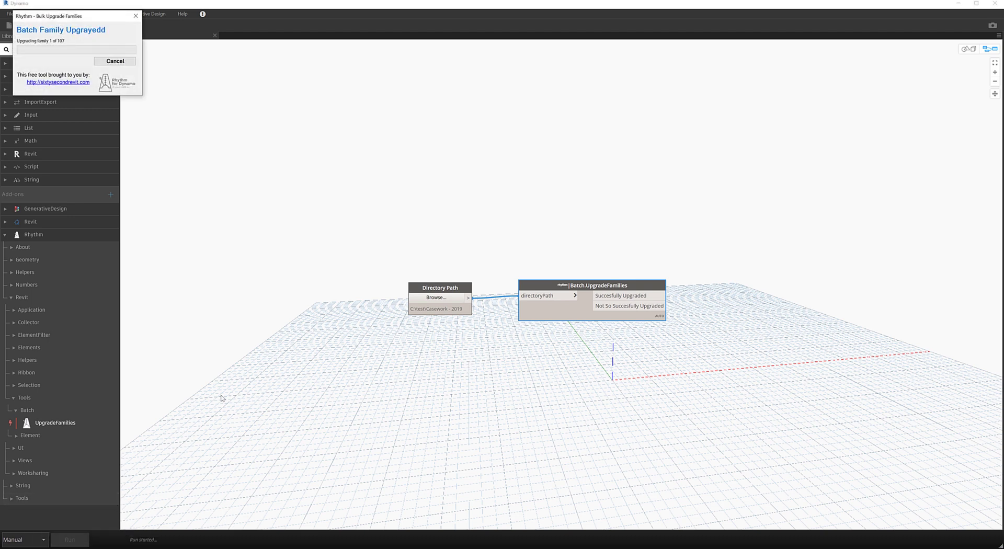